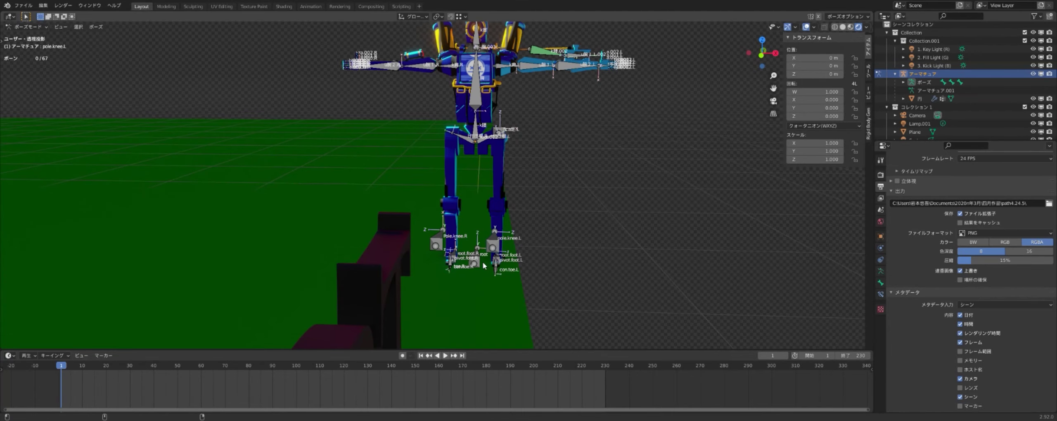
Orbit the view to see the robot's armature from the side
middle_click_drag(483, 266, 592, 261)
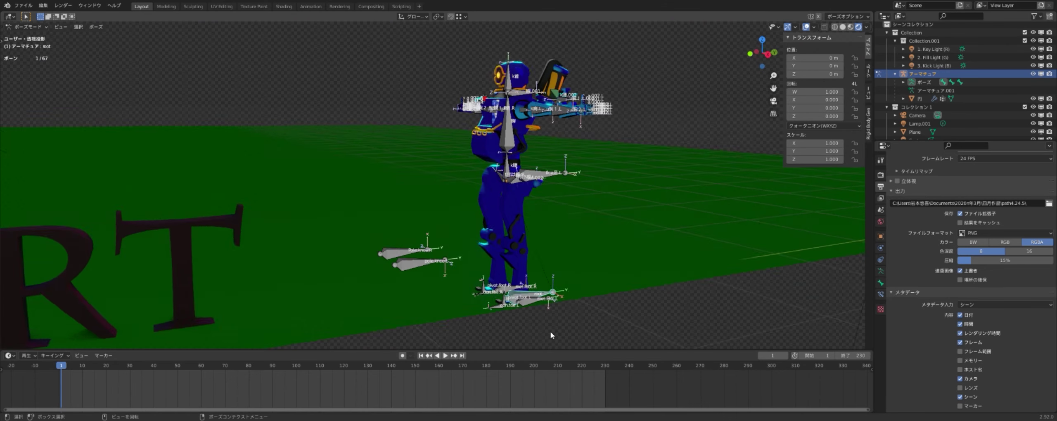
Raise the left foot bone root.foot.L and rotate it on the X axis
left_click_drag(545, 303, 637, 200)
key("KP_1")
key("ctrl+z")
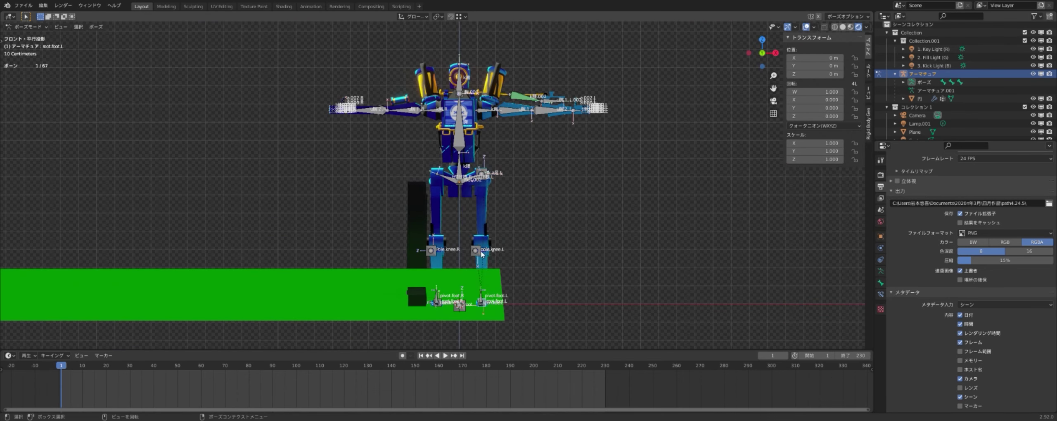
key("KP_3")
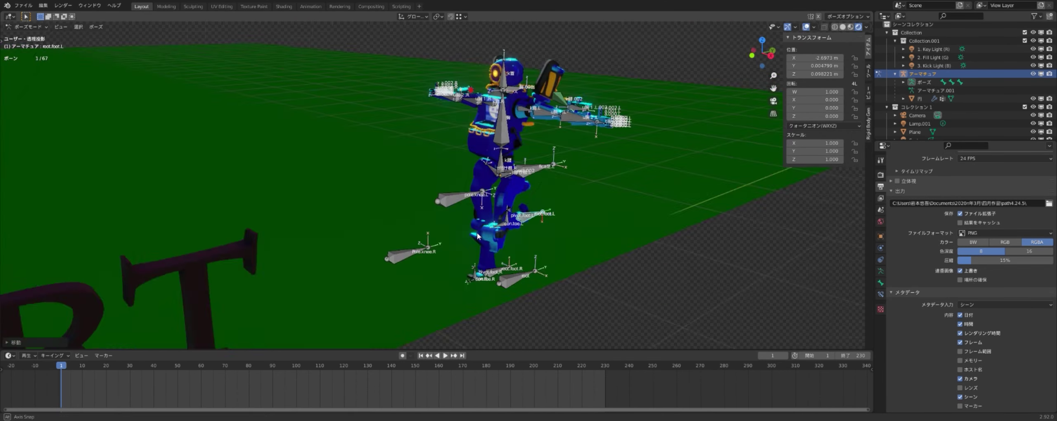
left_click(554, 238)
scroll(628, 221, "up", 2)
scroll(629, 221, "up", 3)
key("r")
key("x")
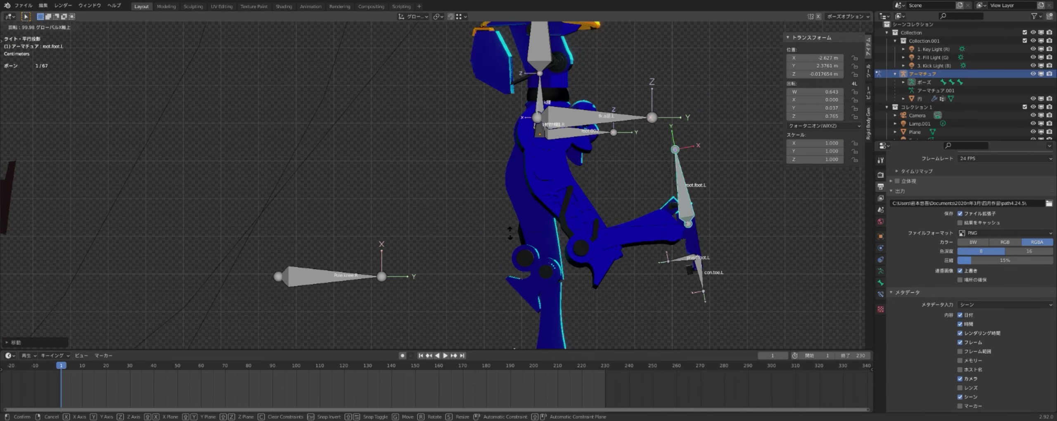
key("KP_1")
scroll(550, 316, "down", 5)
Move the left knee pole target and swing the left upper arm forward
left_click(512, 306)
key("g")
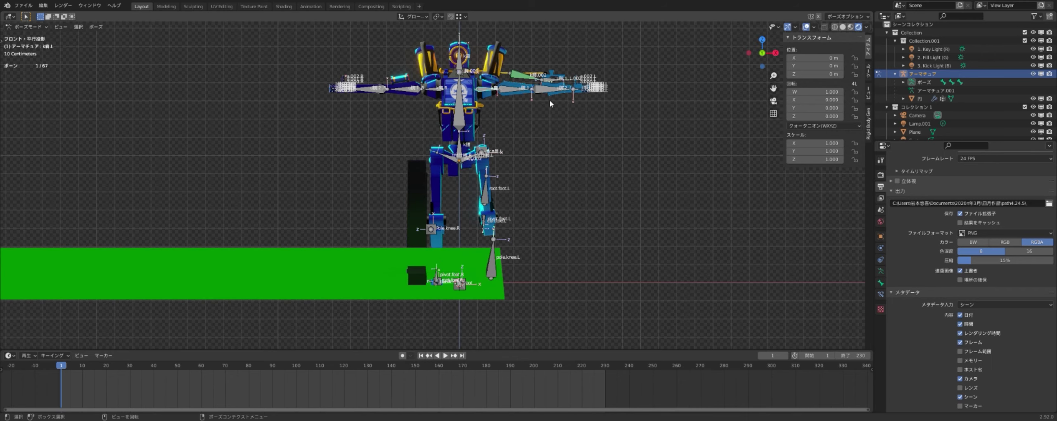
left_click(563, 110)
key("r")
left_click(549, 147)
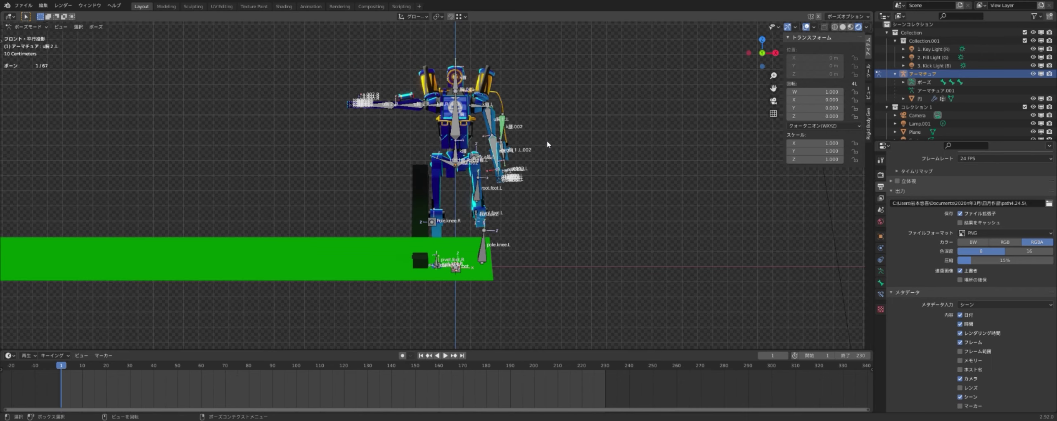
mouse_move(549, 146)
middle_mouse_down()
mouse_move(497, 244)
mouse_move(537, 174)
middle_mouse_up()
scroll(497, 244, "up", 4)
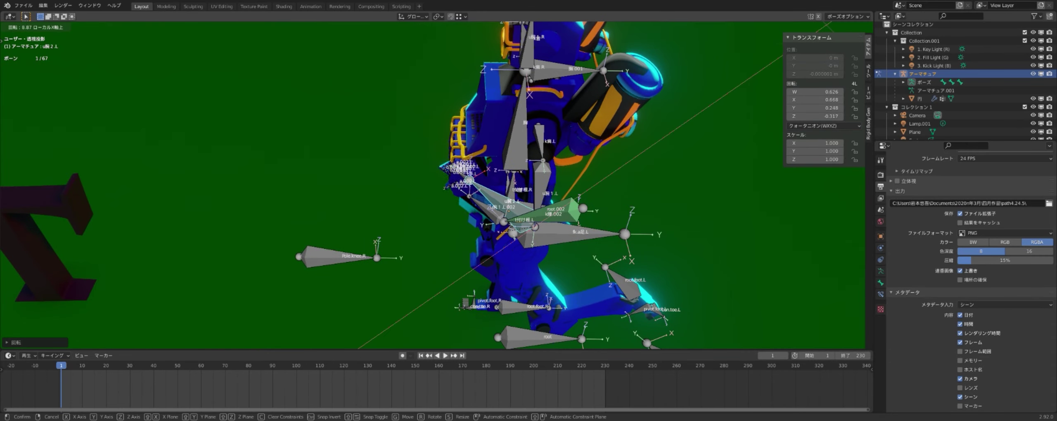
key("KP_3")
Bend the left upper arm and forearm bones on the X axis
left_click(521, 124)
key("r")
key("x")
key("x")
left_click(548, 161)
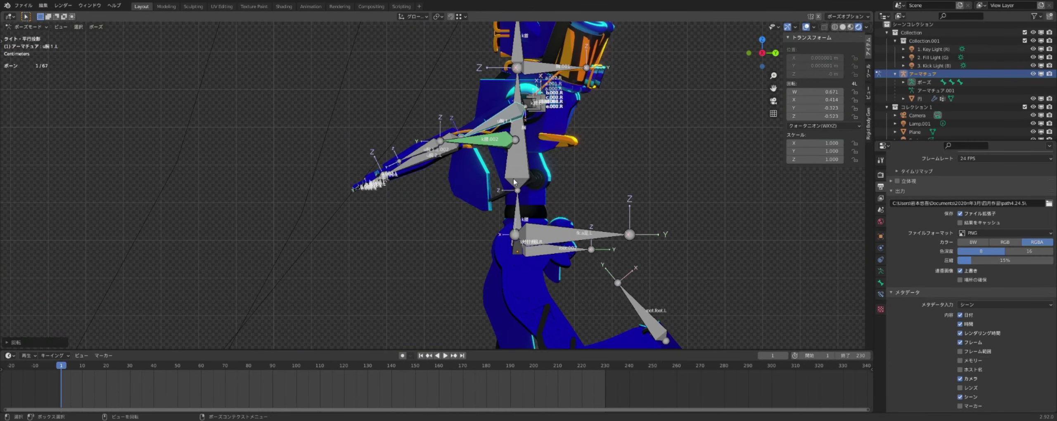
key("KP_7")
left_click(468, 198)
key("r")
key("x")
left_click(627, 205)
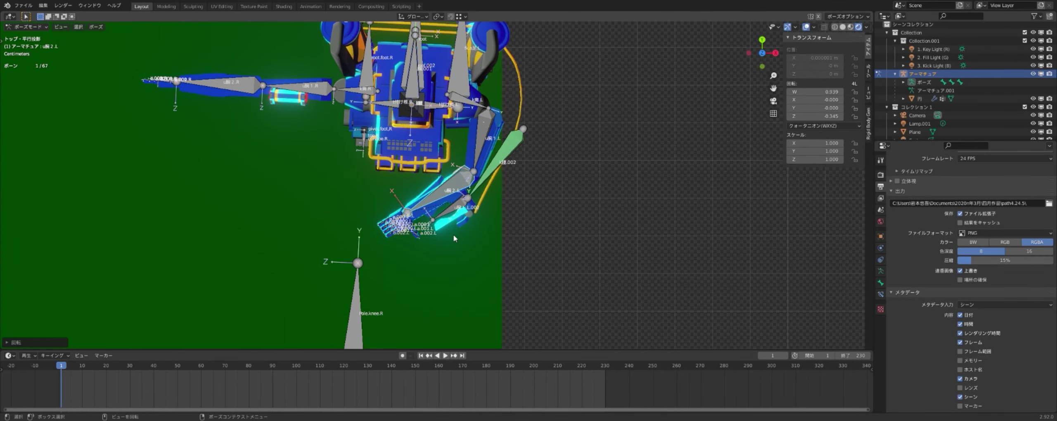
Rotate the left hand bone t手.L around its local Y axis
scroll(532, 206, "up", 4)
left_click(532, 147)
middle_click_drag(532, 147, 495, 185)
key("r")
key("y")
key("y")
key("Escape")
mouse_move(732, 116)
middle_mouse_down()
mouse_move(454, 204)
mouse_move(563, 225)
mouse_move(660, 186)
mouse_move(657, 268)
middle_mouse_up()
left_click(436, 116)
scroll(446, 213, "up", 5)
Curl the left finger bones, including a.000.L and e.000.L
left_click(413, 189, "shift")
left_click(530, 209)
key("r")
left_click(670, 184)
left_click(467, 294, "shift")
mouse_move(467, 294)
middle_mouse_down()
mouse_move(524, 146)
mouse_move(603, 200)
mouse_move(646, 93)
mouse_move(645, 176)
mouse_move(874, 126)
mouse_move(551, 84)
mouse_move(579, 208)
mouse_move(580, 119)
mouse_move(654, 225)
mouse_move(558, 216)
mouse_move(736, 184)
mouse_move(445, 180)
mouse_move(545, 180)
middle_mouse_up()
Check the robot mesh, then reposition the left foot bone and knee pole target
key("ctrl+Tab")
key("ctrl+Tab")
key("ctrl+Tab")
left_click(580, 119)
key("ctrl+Tab")
left_click(580, 120)
key("ctrl+Tab")
left_click(445, 180)
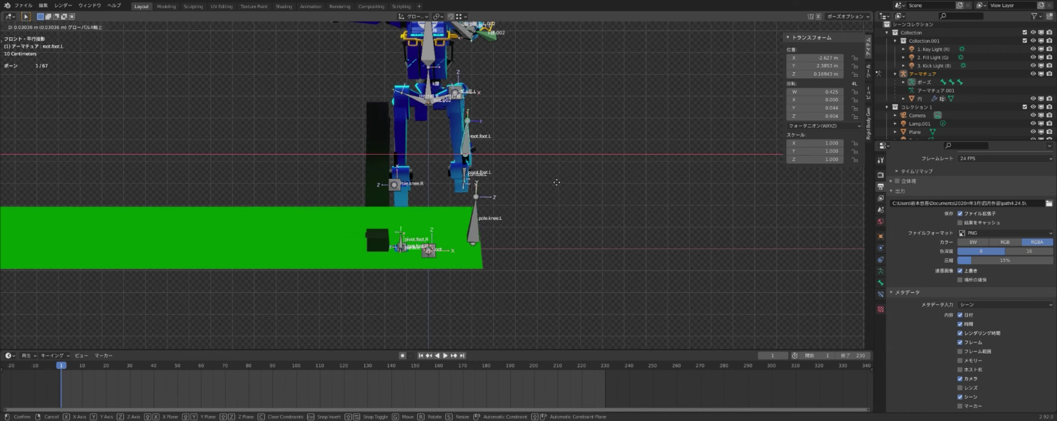
mouse_move(489, 226)
middle_mouse_down("alt")
mouse_move(463, 212)
mouse_move(494, 165)
middle_mouse_up("alt")
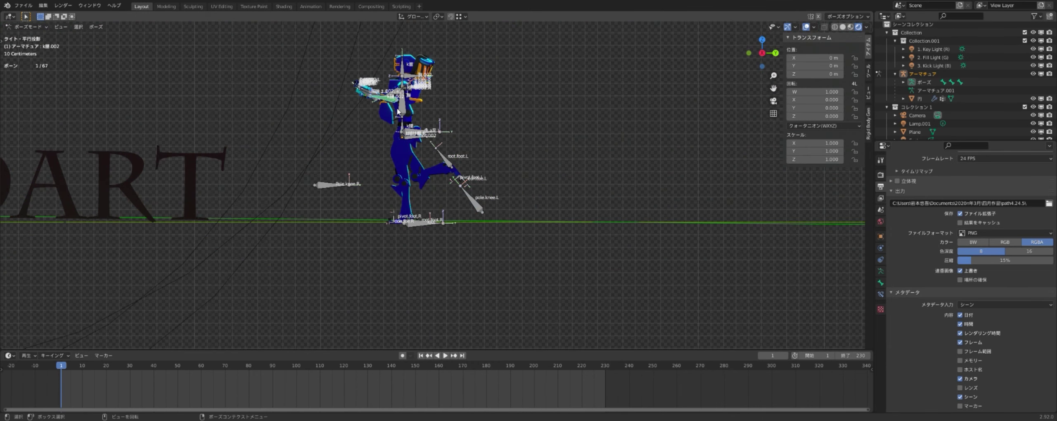
Rotate the right arm back, checking the result on the mesh
left_click(422, 109)
key("ctrl+Tab")
mouse_move(422, 109)
middle_mouse_down()
mouse_move(573, 226)
mouse_move(660, 241)
mouse_move(209, 210)
mouse_move(519, 199)
mouse_move(459, 212)
middle_mouse_up()
key("ctrl+Tab")
key("Escape")
left_click(505, 213)
Rotate the right upper arm and forearm bones to swing the arm back
left_click(459, 213)
left_click(459, 213)
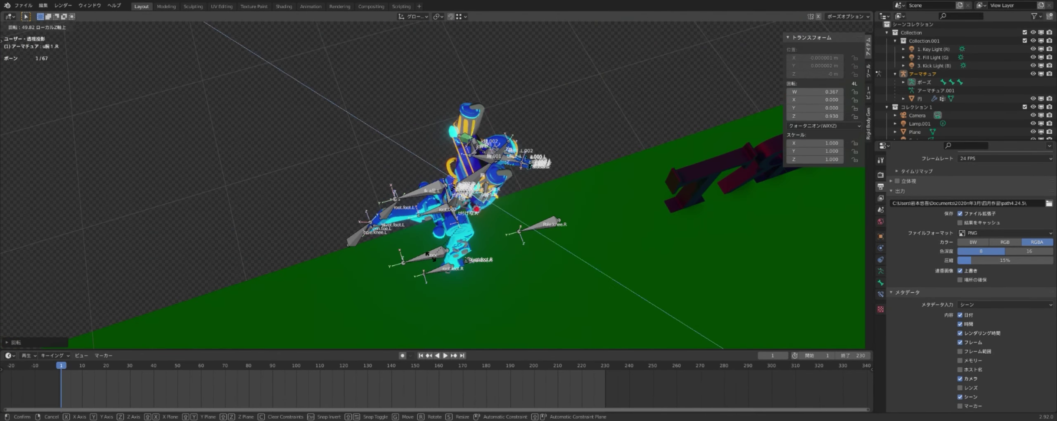
middle_click_drag(459, 212, 413, 214)
key("r")
left_click(551, 175)
key("ctrl+Tab")
mouse_move(551, 175)
middle_mouse_down()
mouse_move(541, 204)
mouse_move(354, 127)
mouse_move(498, 231)
middle_mouse_up()
key("ctrl+Tab")
scroll(354, 127, "up", 3)
left_click(354, 126)
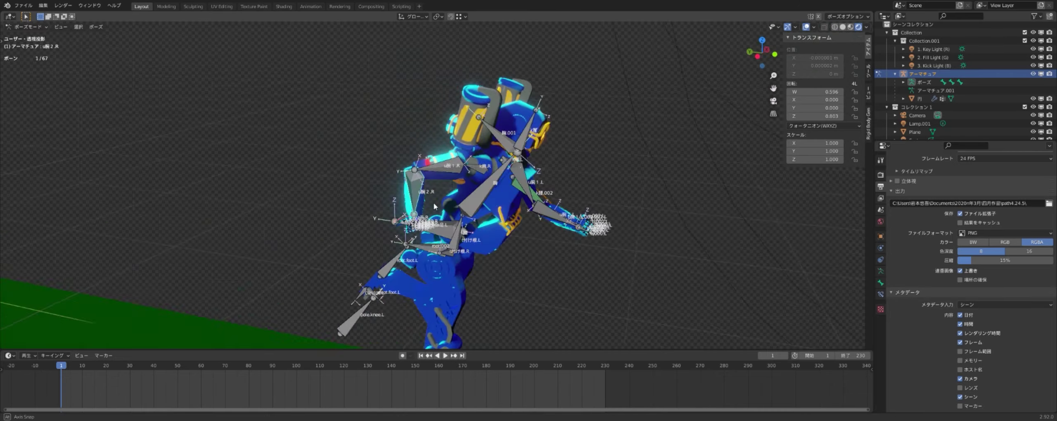
From the top view, move the right foot bone root.foot.R into place
key("KP_7")
key("r")
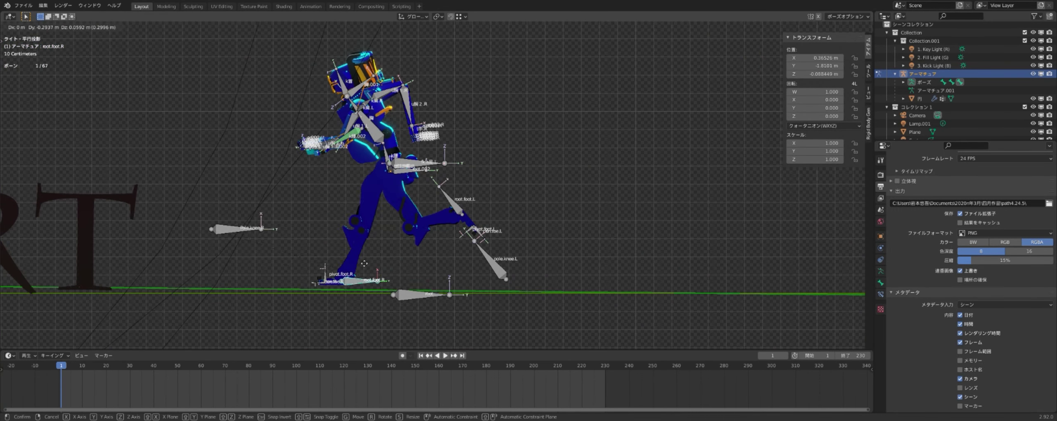
left_click(466, 294)
Select all bones and insert a Location & Rotation keyframe at frame 1
left_click(473, 282)
middle_click_drag(473, 283, 490, 279)
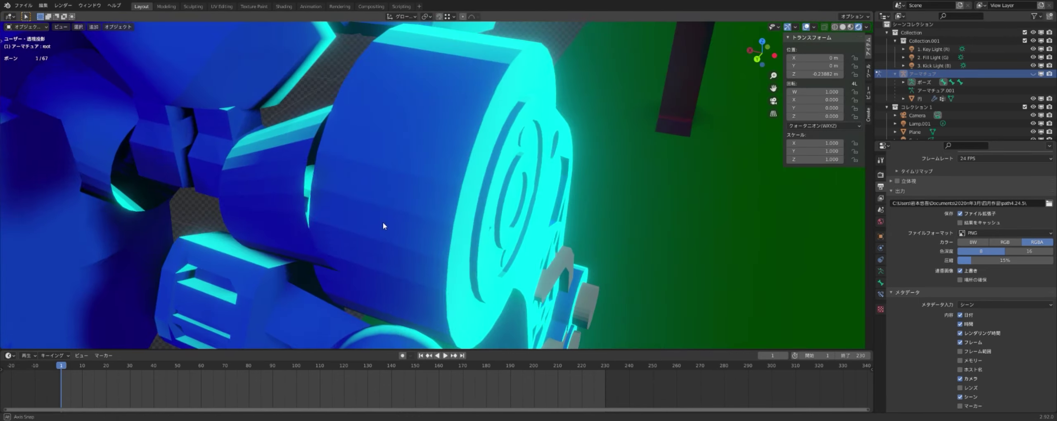
key("Tab")
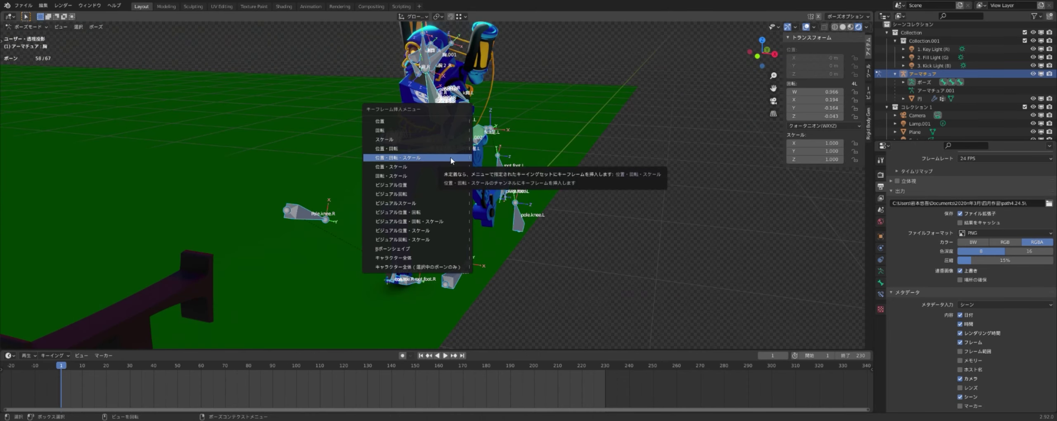
left_click(451, 157)
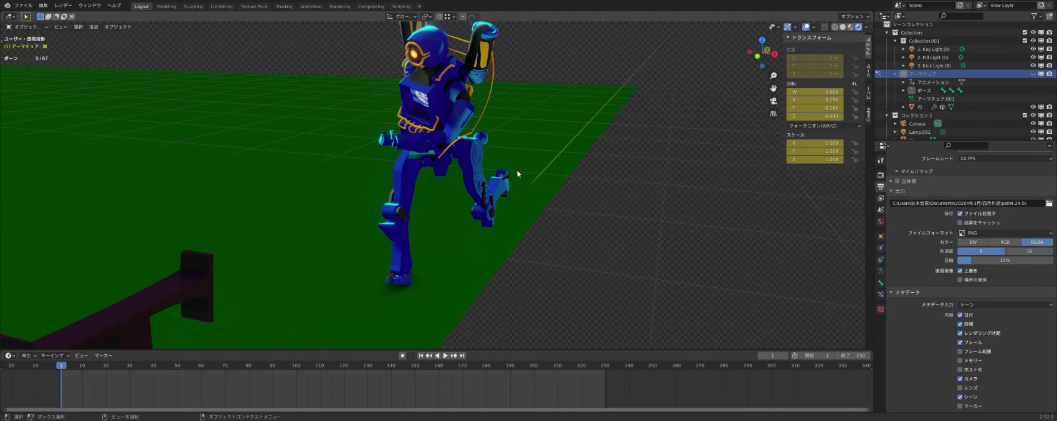
key("ctrl+z")
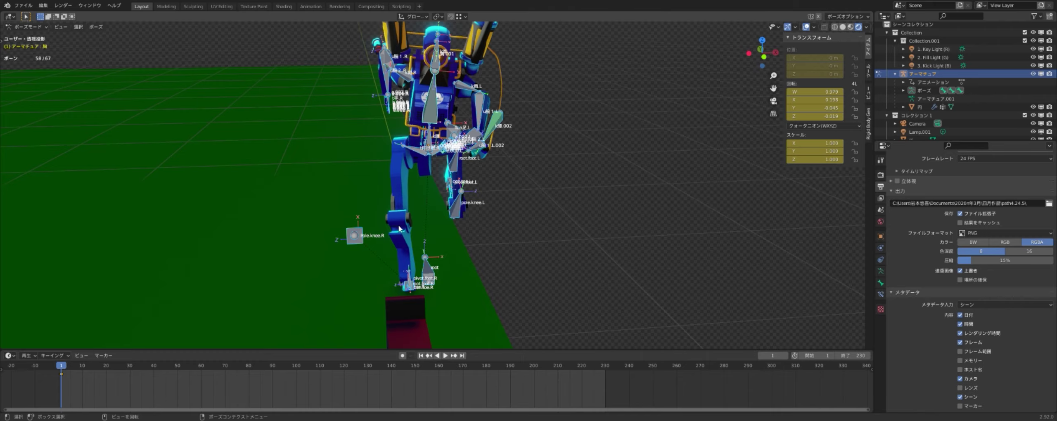
mouse_move(400, 228)
middle_mouse_down()
mouse_move(551, 219)
mouse_move(538, 236)
middle_mouse_up()
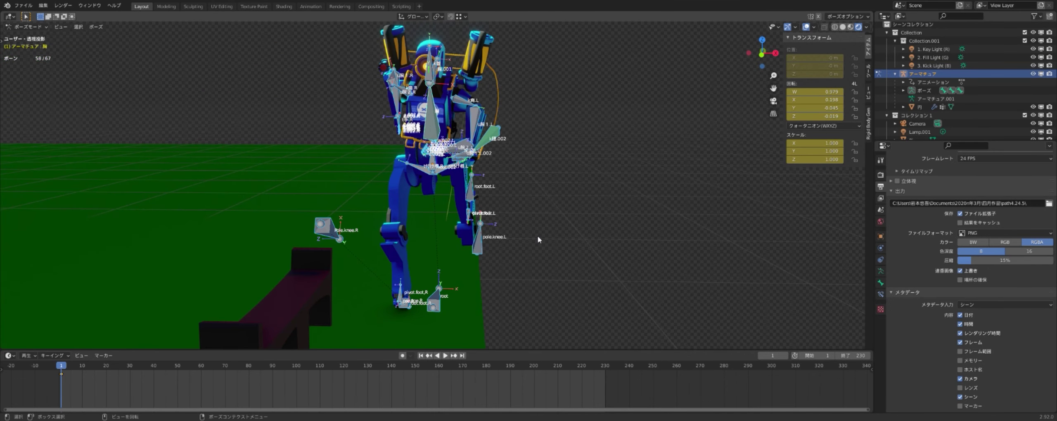
Jump to frame 10, orbit to a front view, and select the waist bone k腰.002
key("Up")
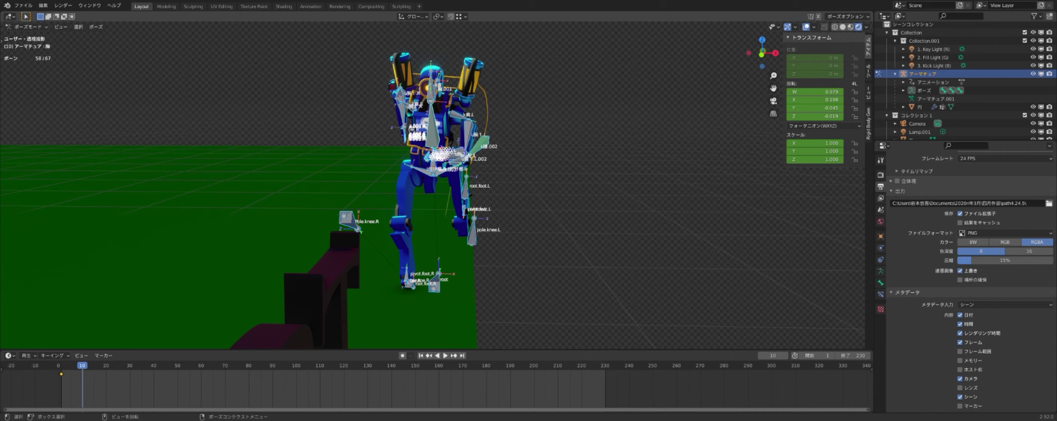
middle_click_drag(385, 136, 559, 229)
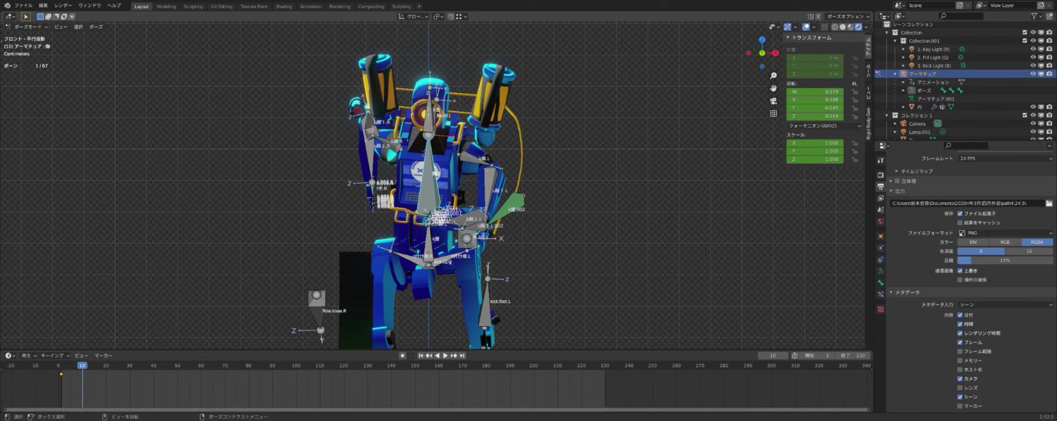
left_click(512, 205)
Twist the waist bone k腰.002 on its local X and Z axes
key("KP_3")
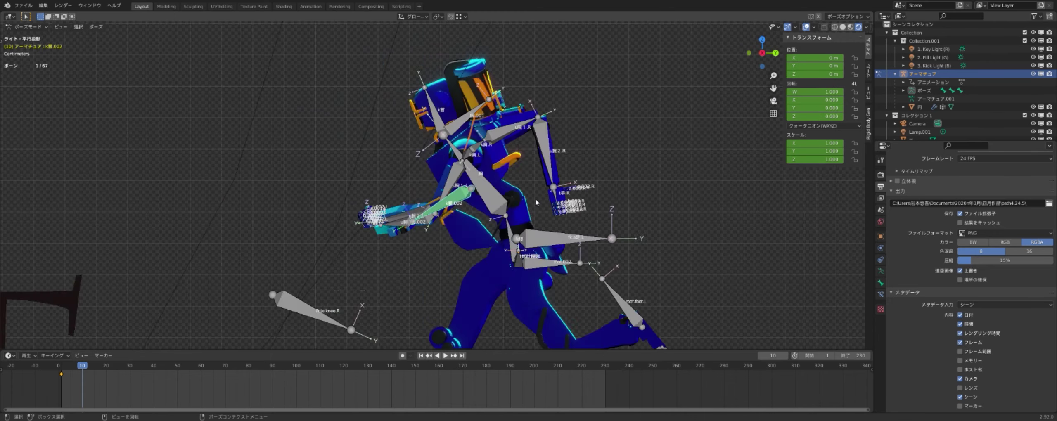
key("x")
key("x")
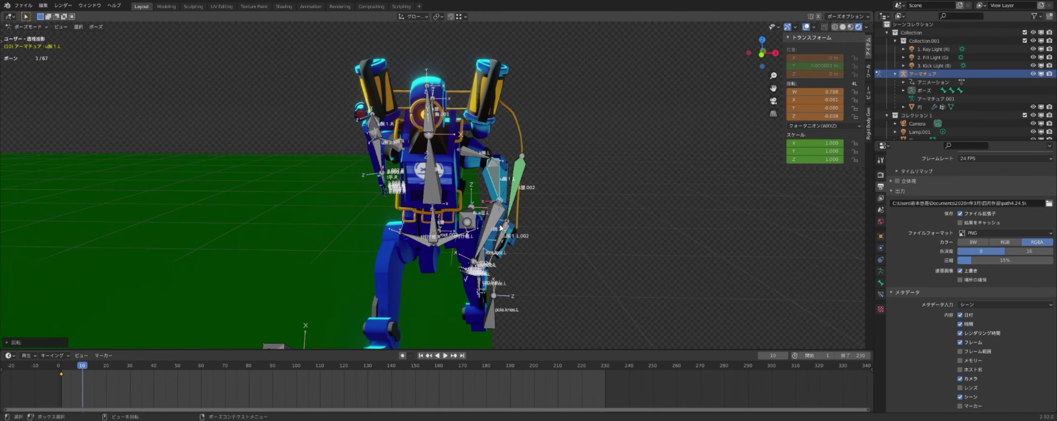
middle_click_drag(418, 137, 566, 203)
key("r")
key("z")
key("z")
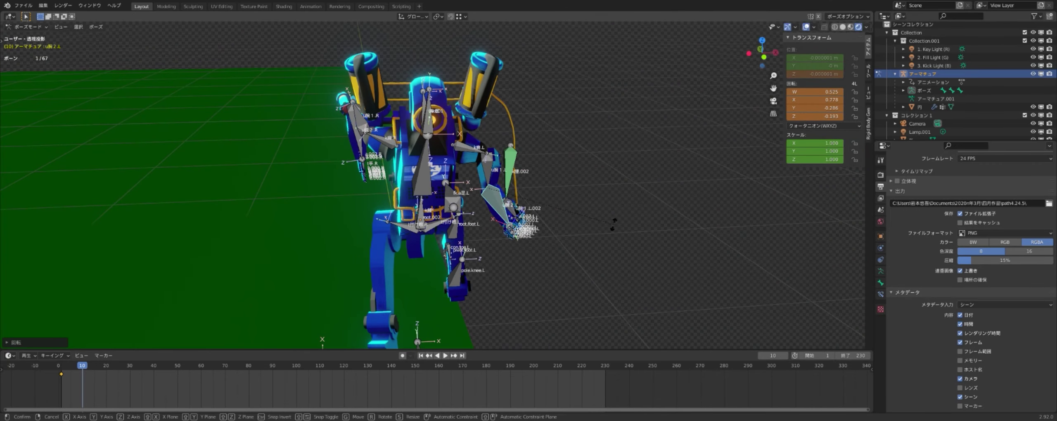
left_click(550, 238)
mouse_move(550, 239)
middle_mouse_down()
mouse_move(620, 263)
mouse_move(543, 196)
mouse_move(619, 148)
middle_mouse_up()
Move the left foot control bone along X, checking from front and side views
left_click(578, 211)
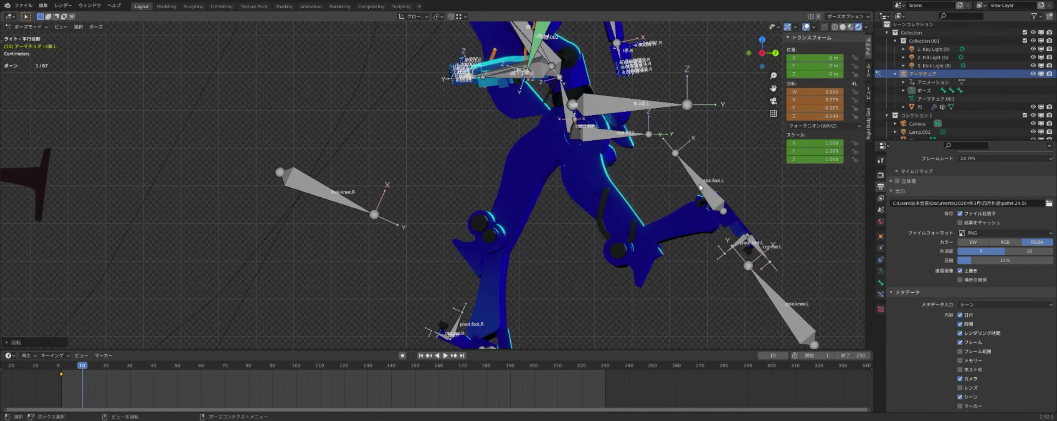
left_click(623, 143)
key("g")
left_click(624, 145)
key("1")
key("ctrl+z")
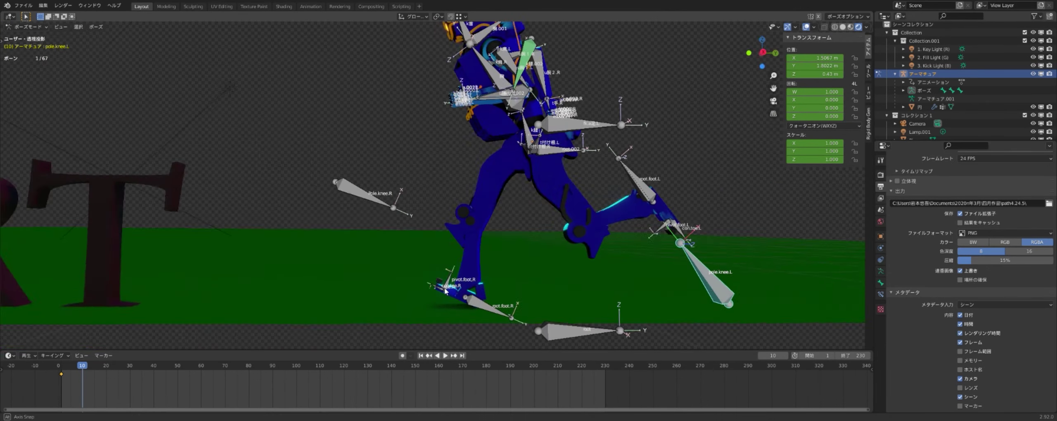
mouse_move(578, 247)
middle_mouse_down("alt")
mouse_move(563, 302)
mouse_move(597, 283)
middle_mouse_up("alt")
key("ctrl+z")
left_click(558, 239)
left_click(490, 170)
key("g")
key("x")
key("3")
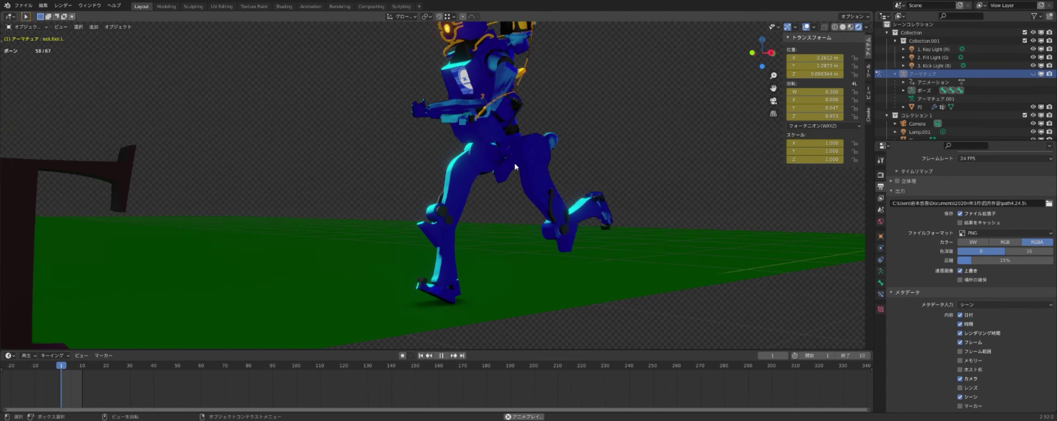
Rotate the right foot control bone and lower the whole rig slightly
key("ctrl+Tab")
mouse_move(759, 325)
middle_mouse_down()
mouse_move(545, 207)
mouse_move(380, 223)
mouse_move(402, 276)
middle_mouse_up()
key("KP_3")
left_click(488, 311)
key("r")
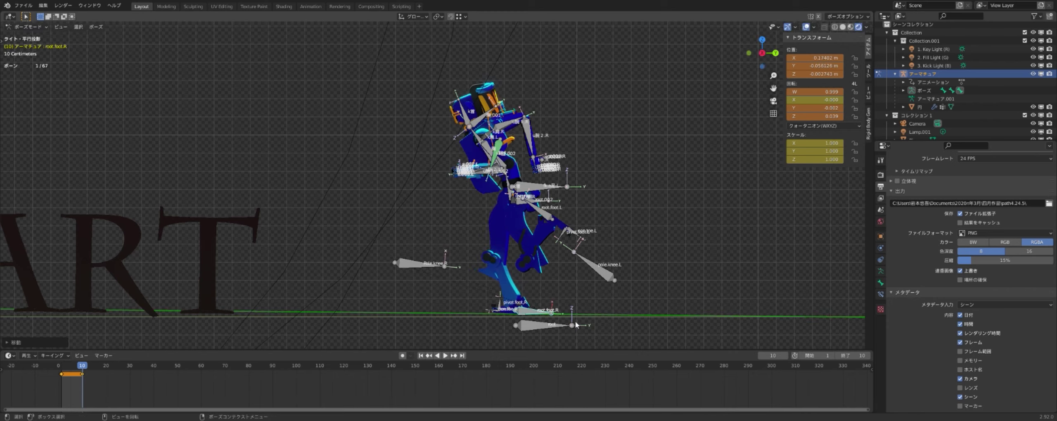
left_click_drag(560, 328, 562, 339)
left_click(574, 221)
mouse_move(575, 221)
middle_mouse_down()
mouse_move(464, 233)
mouse_move(475, 223)
mouse_move(413, 206)
mouse_move(371, 165)
middle_mouse_up()
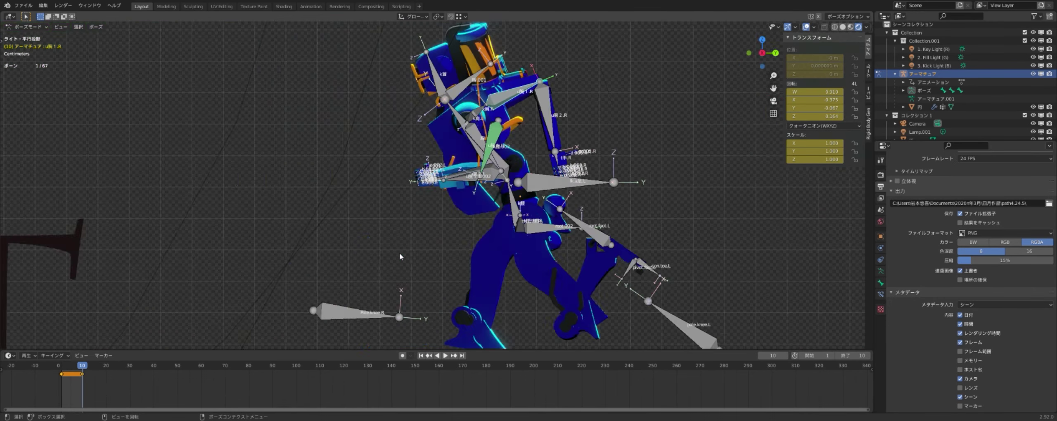
Rotate the right upper arm and forearm bones on their local Z axes
key("ctrl+KP_3")
left_click(364, 97)
key("r")
key("z")
key("z")
key("r")
key("z")
key("z")
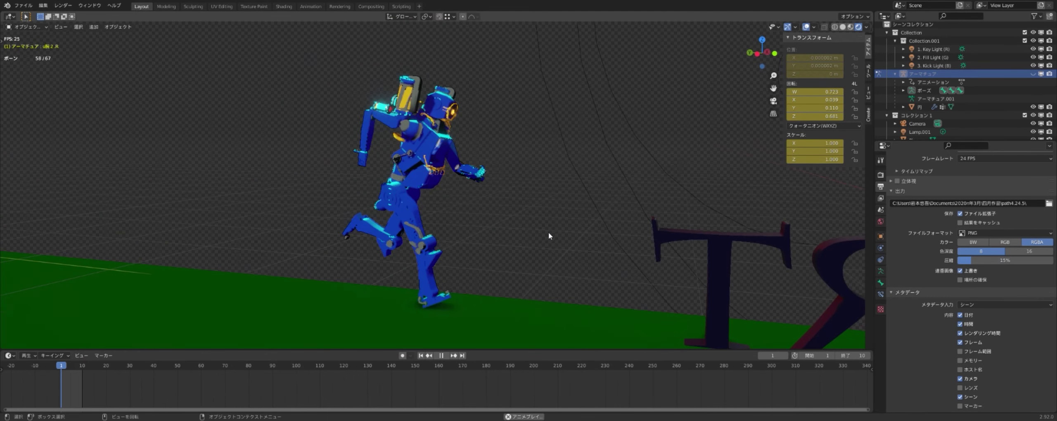
Key the pose at frame 30 and duplicate the selected keyframes later on the timeline
left_click(107, 371)
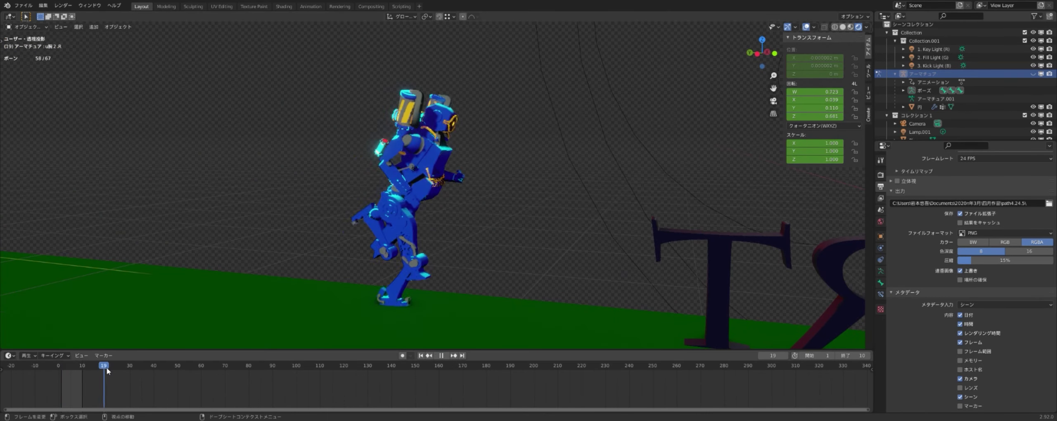
key("ctrl+Tab")
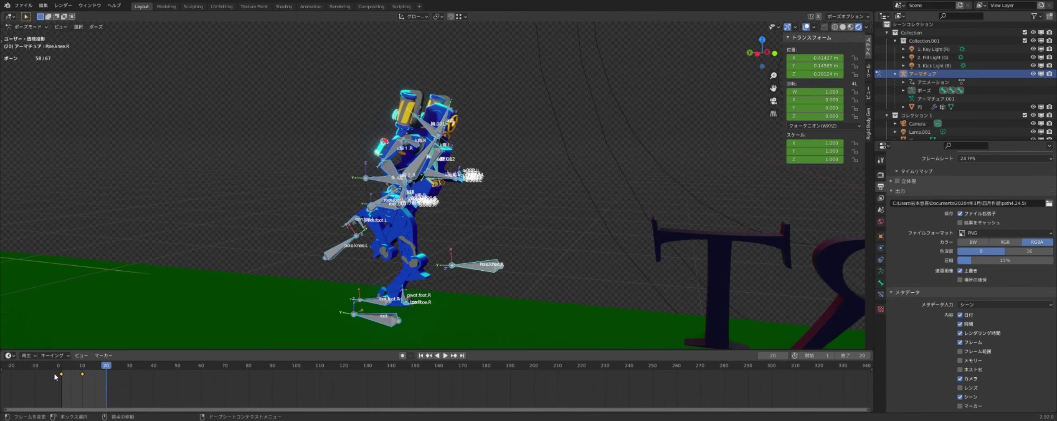
key("Up")
left_click_drag(88, 376, 82, 399)
key("Escape")
key("i")
key("Up")
key("shift+d")
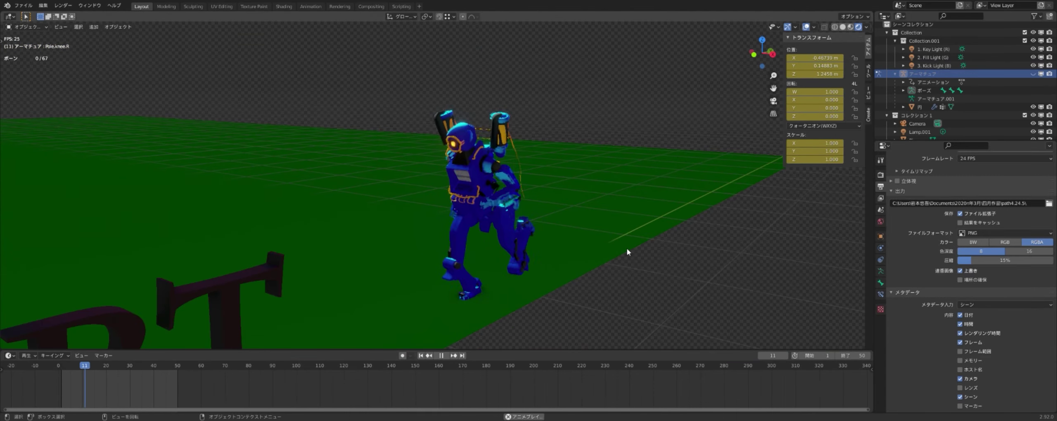
Set the end frame to 40 and drag the selected keyframe back near frame 1
left_click_drag(865, 355, 856, 359)
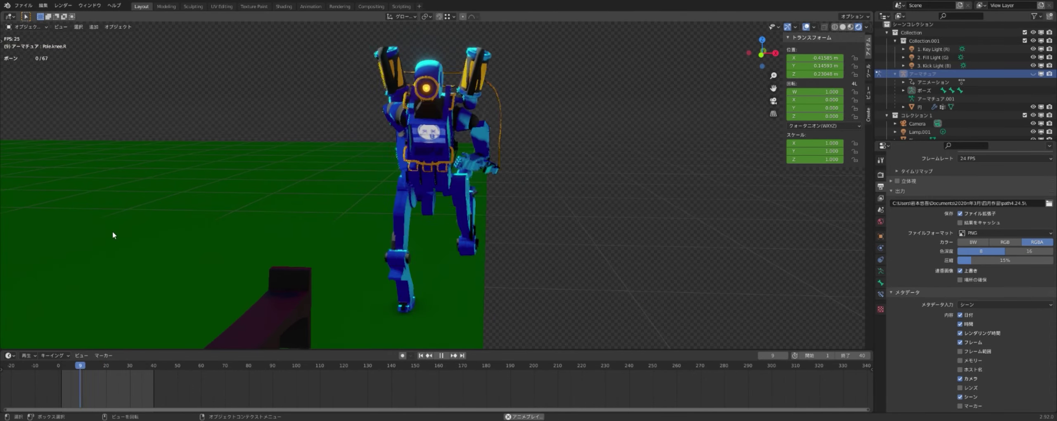
key("ctrl+Tab")
key("space")
key("g")
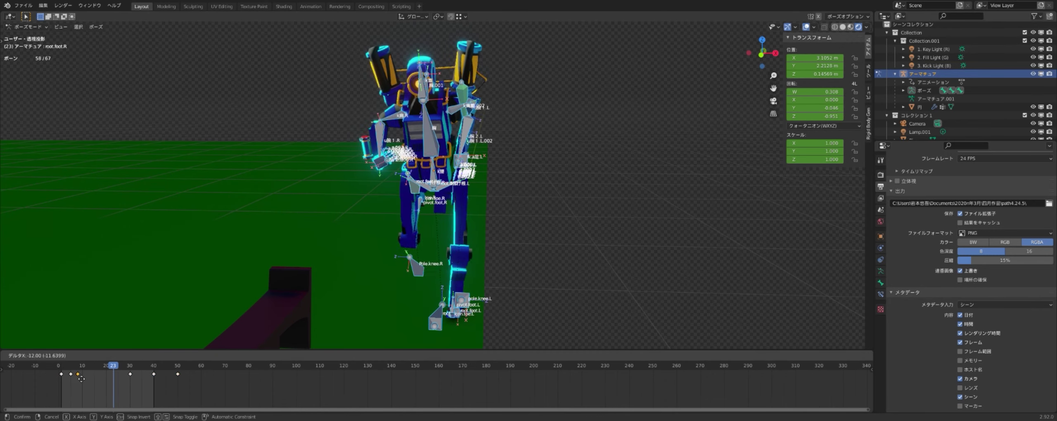
scroll(267, 384, "up", 1)
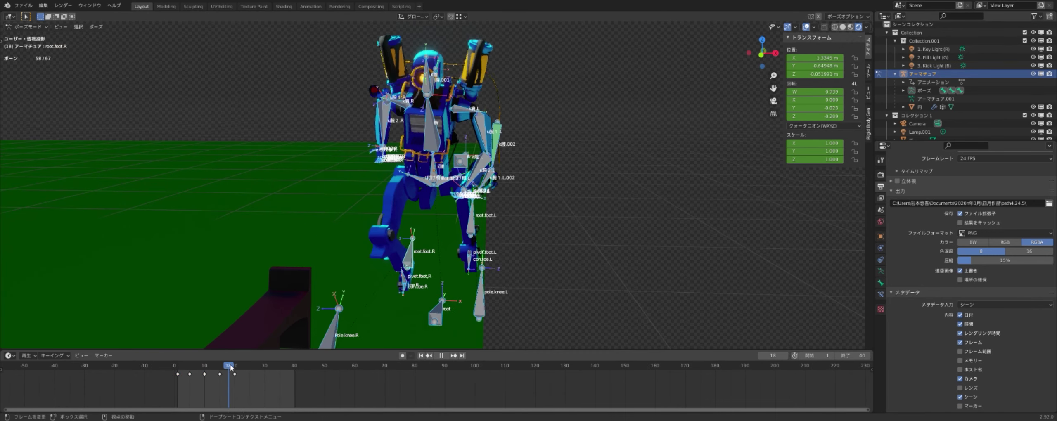
left_click(177, 380)
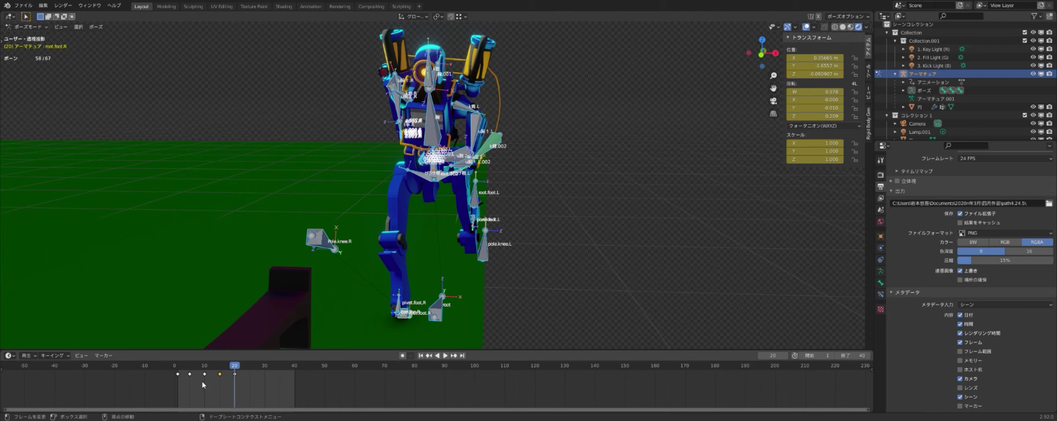
left_click(195, 366)
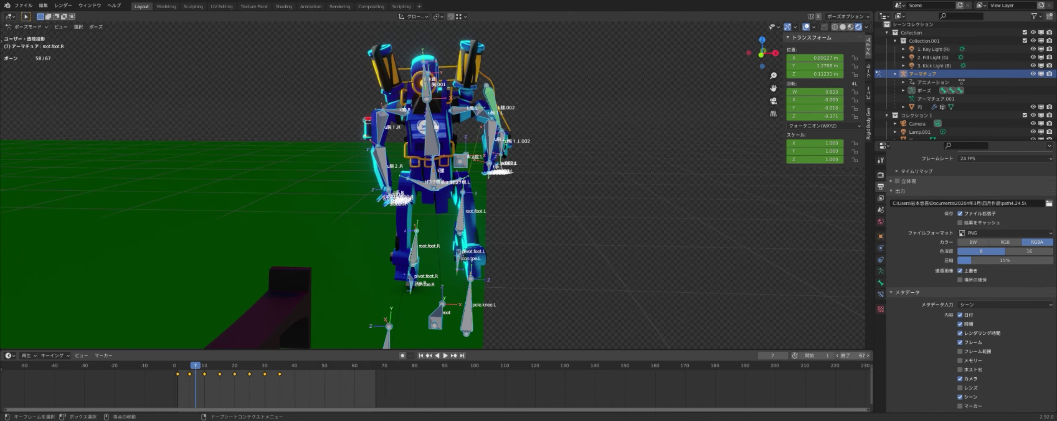
Duplicate the run-cycle keyframes to frames 40–75 and again past frame 76
key("shift+d")
left_click(487, 385)
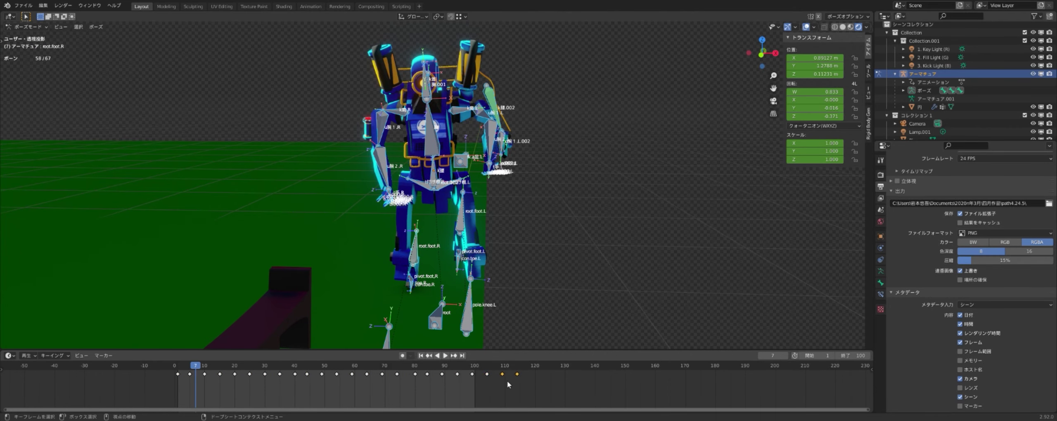
key("shift+d")
left_click(403, 393)
key("ctrl+z")
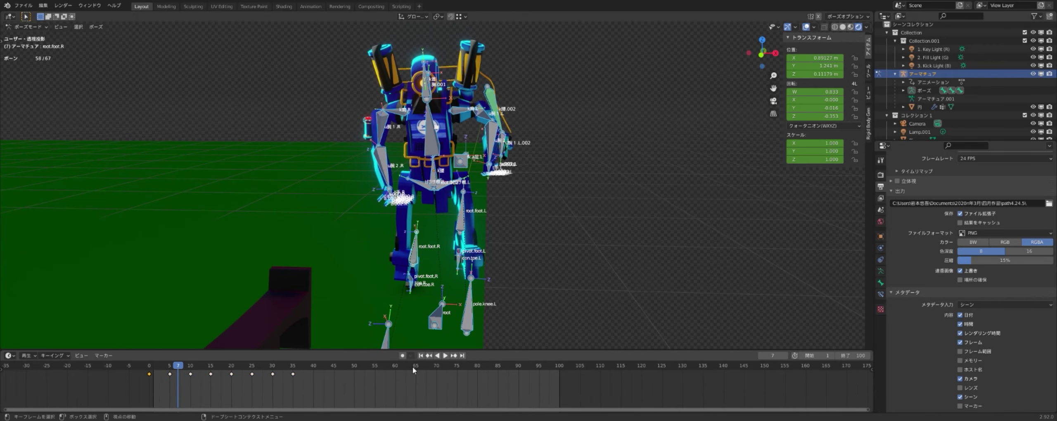
key("shift+d")
Play back the repeated run cycle, then view from the right and select the root bone
key("ctrl+Tab")
key("h")
key("space")
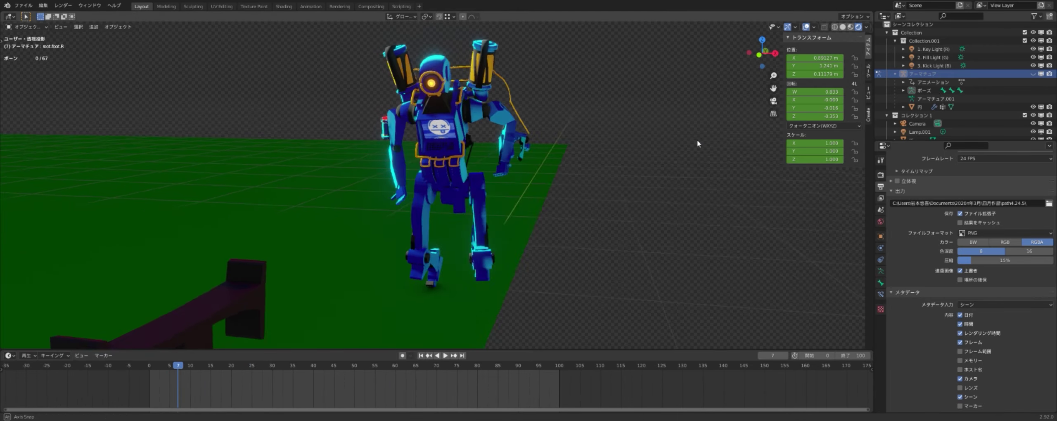
key("space")
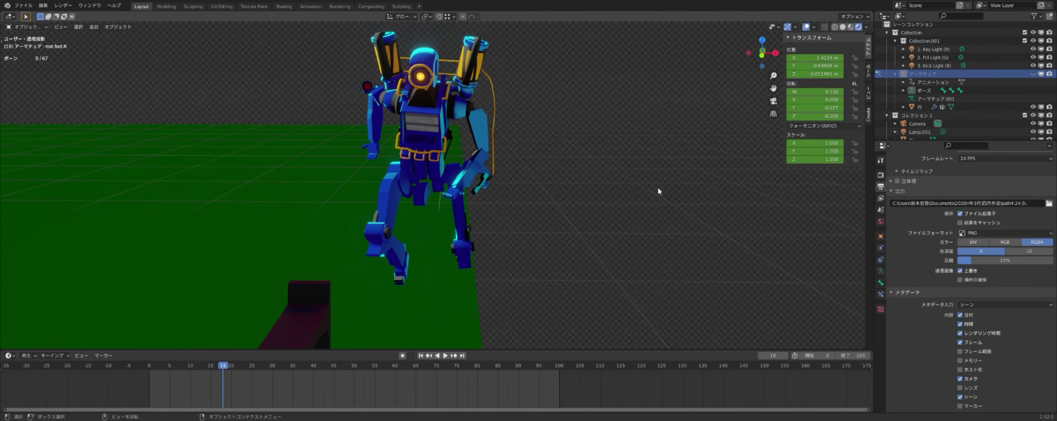
key("KP_3")
left_click(569, 325)
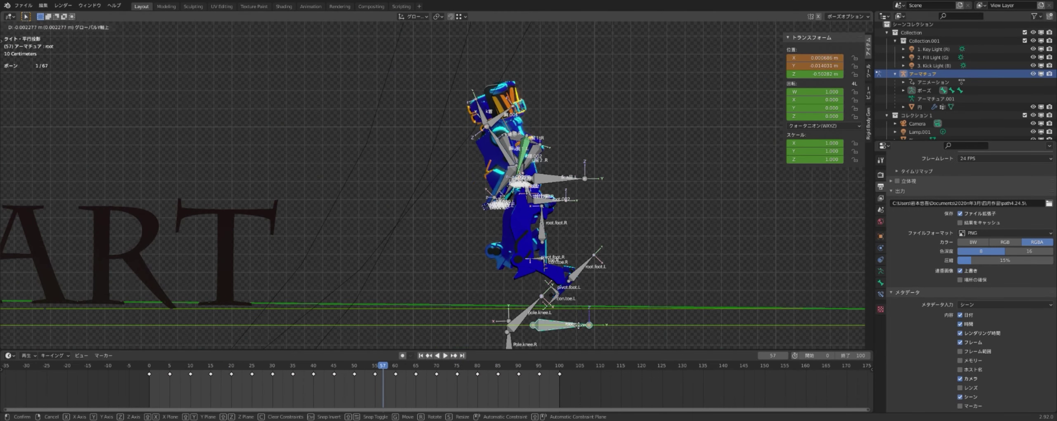
Keyframe the robot armature's location, rotation and scale so it moves forward across the title
middle_click_drag(570, 325, 570, 272, "shift")
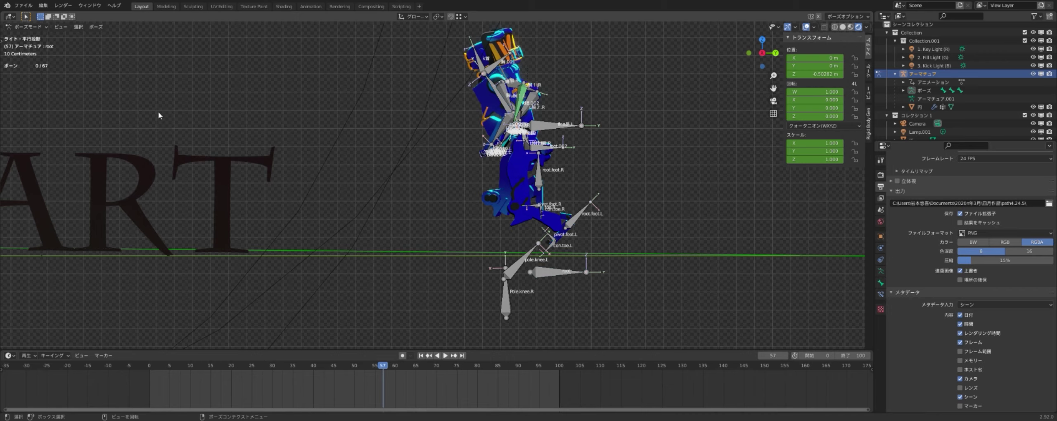
key("Tab")
key("Tab")
scroll(550, 252, "down", 3)
right_click(550, 252)
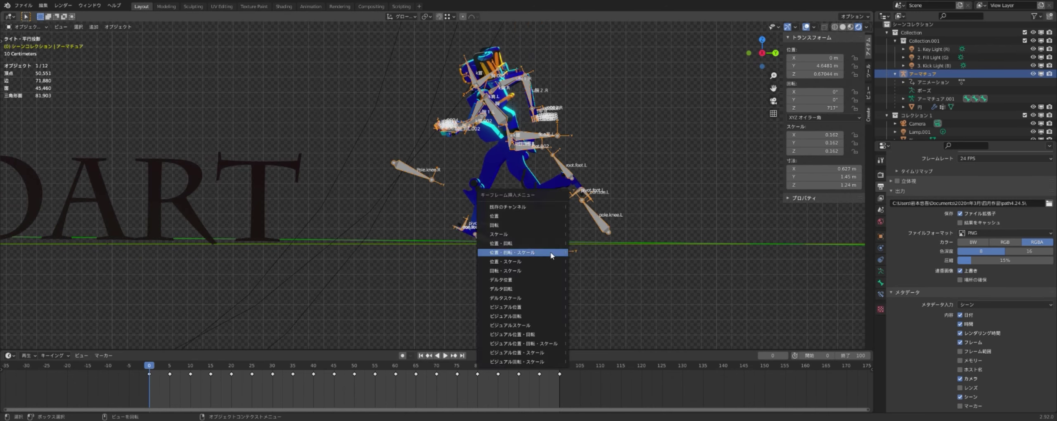
left_click(550, 251)
Play the robot's movement from near the start of the animation
left_click_drag(383, 363, 145, 363)
key("space")
key("space")
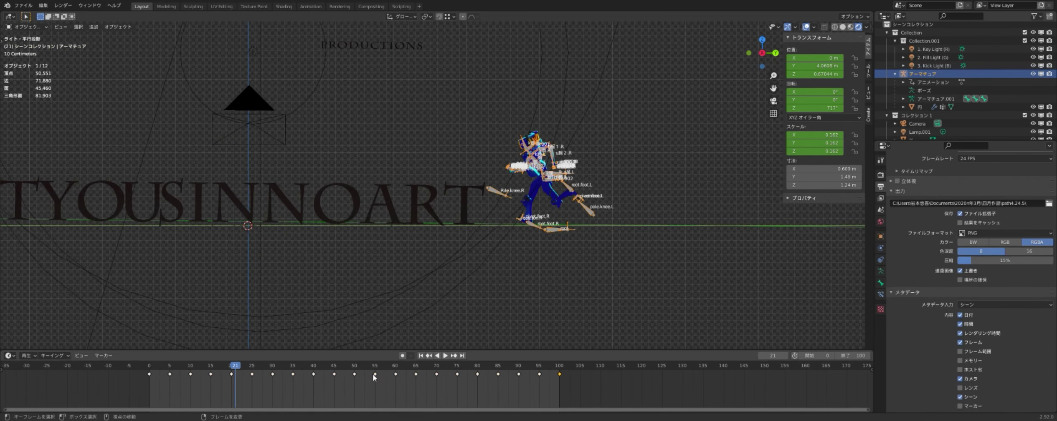
left_click(9, 355)
Inspect the animation curves in the Graph Editor, then restore the bottom area to the Timeline
left_click(132, 291)
scroll(277, 394, "up", 2)
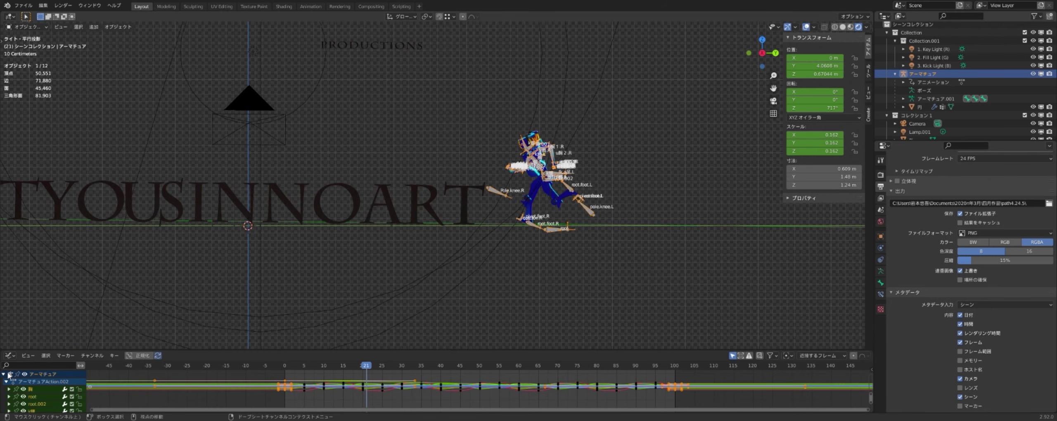
scroll(44, 52, "up", 1)
left_click(8, 356)
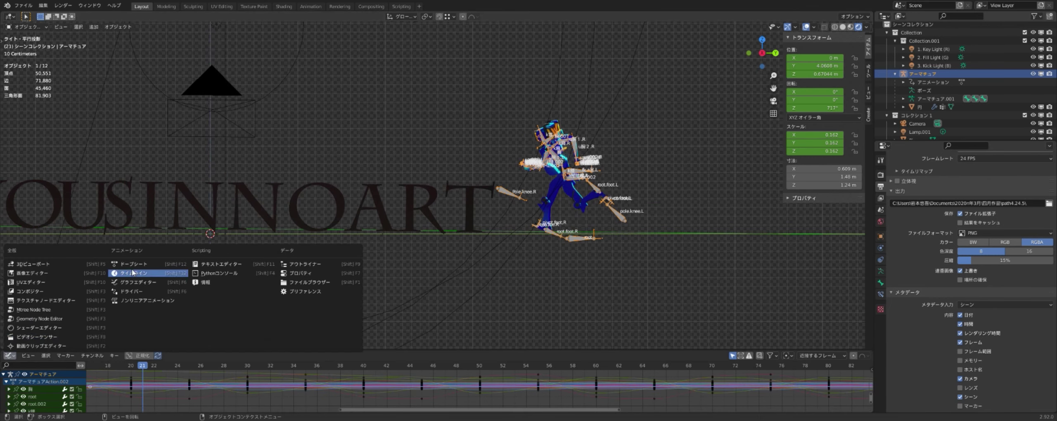
left_click(132, 282)
Play the animation while orbiting to a frontal view, then watch it through the scene camera
key("space")
mouse_move(540, 195)
middle_mouse_down()
mouse_move(561, 176)
mouse_move(531, 221)
middle_mouse_up()
key("space")
left_click(217, 203)
key("space")
mouse_move(554, 269)
middle_mouse_down()
mouse_move(411, 327)
mouse_move(557, 279)
mouse_move(389, 292)
middle_mouse_up()
key("KP_0")
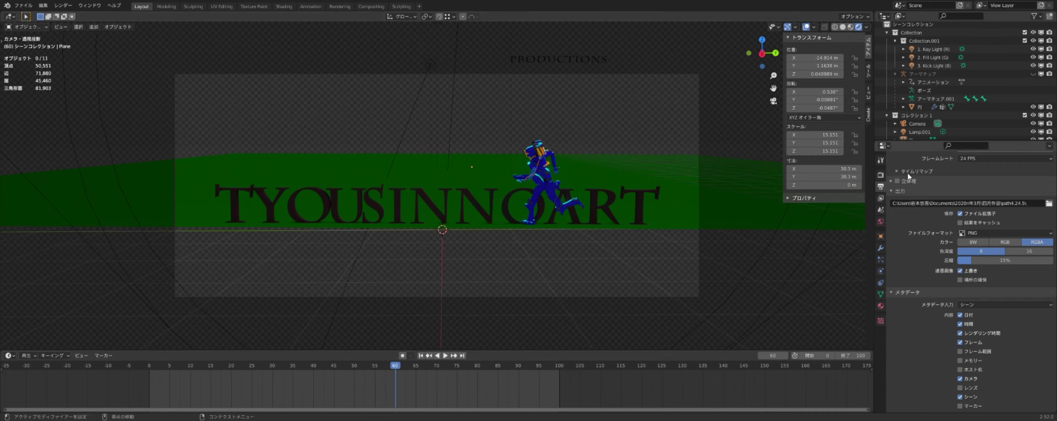
Unhide the armature, adjust its frame 100 keyframe, hide it again, then switch to the Animation workspace
key("alt+h")
key("space")
left_click(559, 374)
key("space")
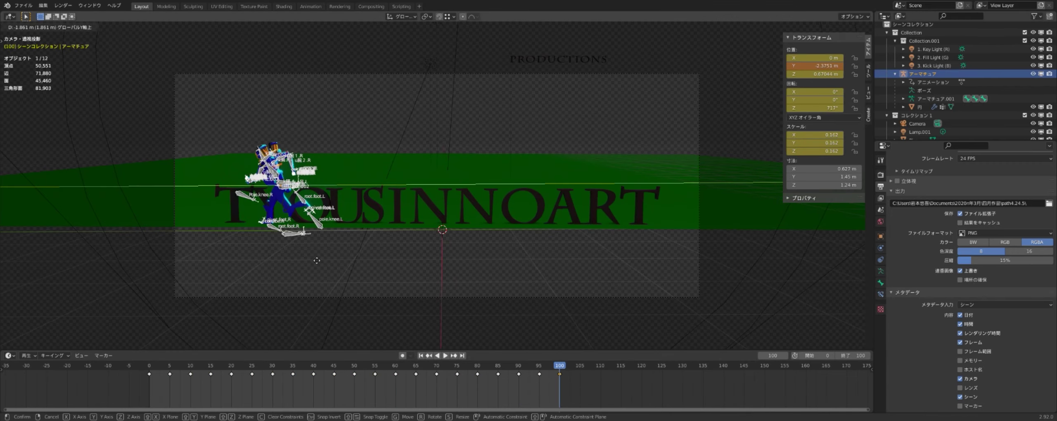
key("h")
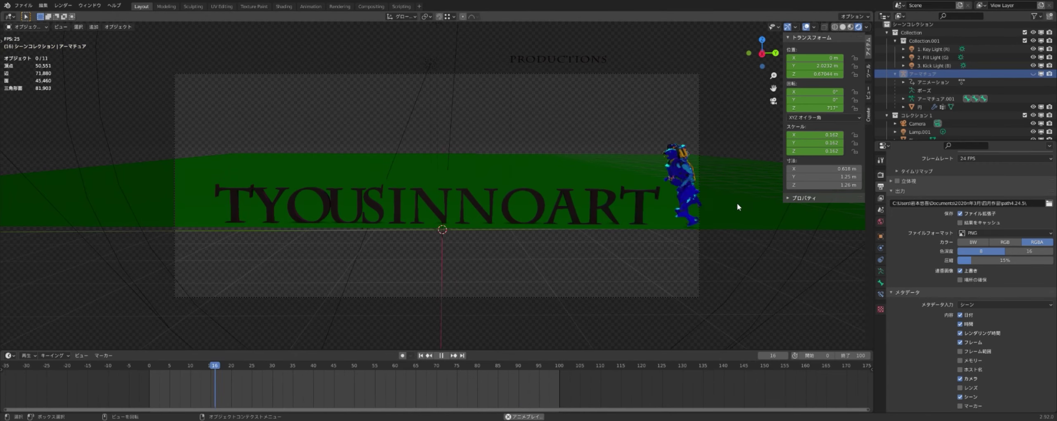
key("space")
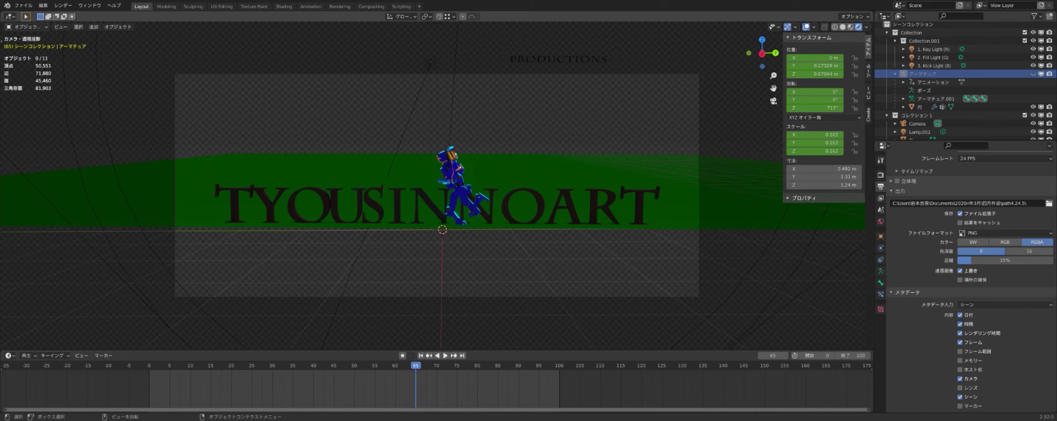
left_click(311, 7)
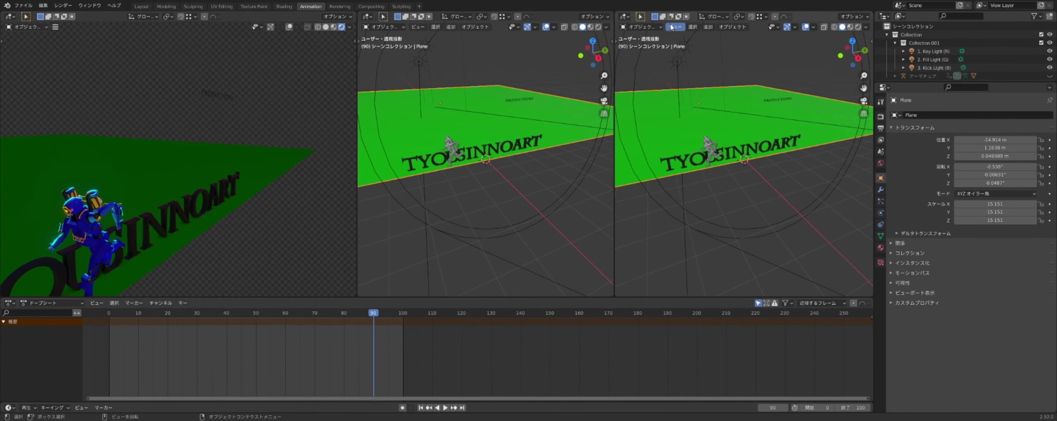
Turn the right-hand 3D view into a Graph Editor and play the animation briefly
left_click(624, 16)
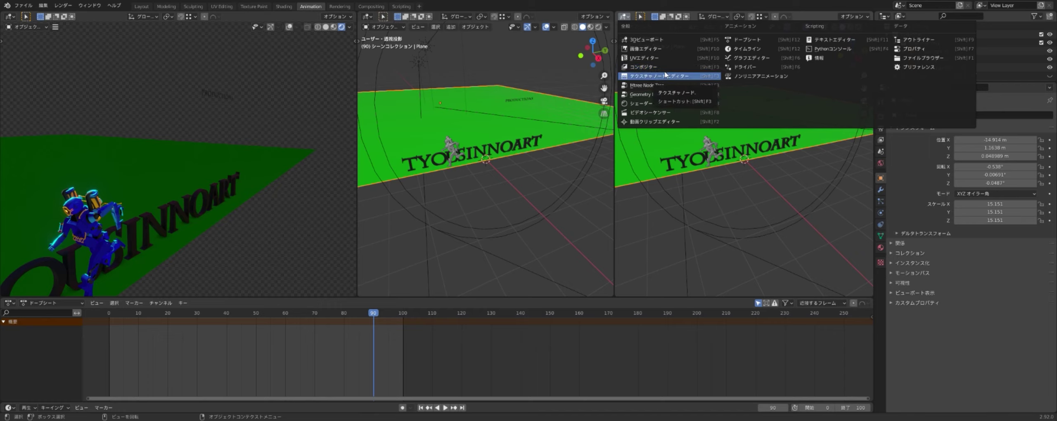
left_click(749, 58)
left_click(1034, 16)
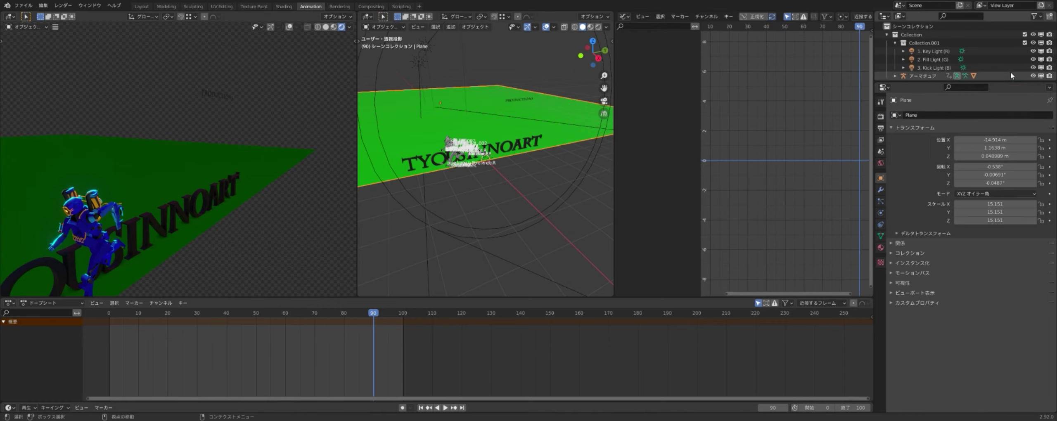
key("space")
key("space")
left_click(881, 116)
Save the blend file and show the render and output settings (1920 × 816, PNG)
key("ctrl+s")
left_click(911, 310)
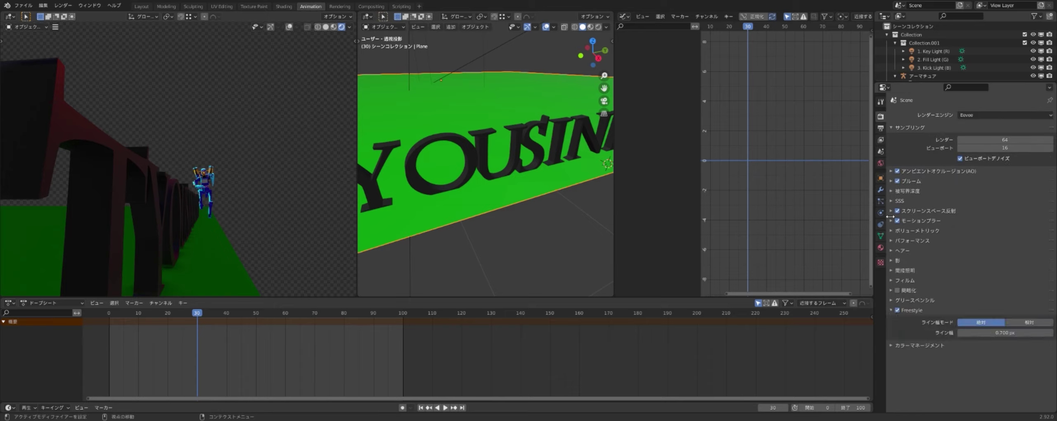
key("ctrl+Tab")
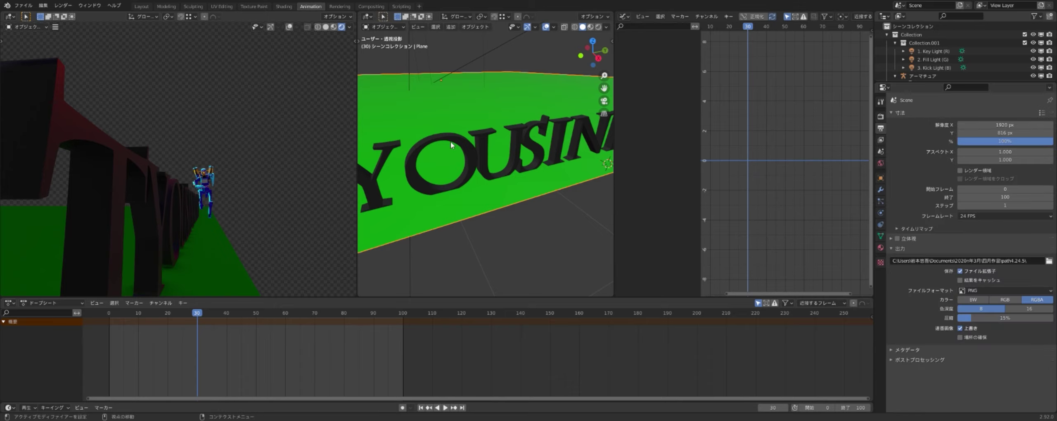